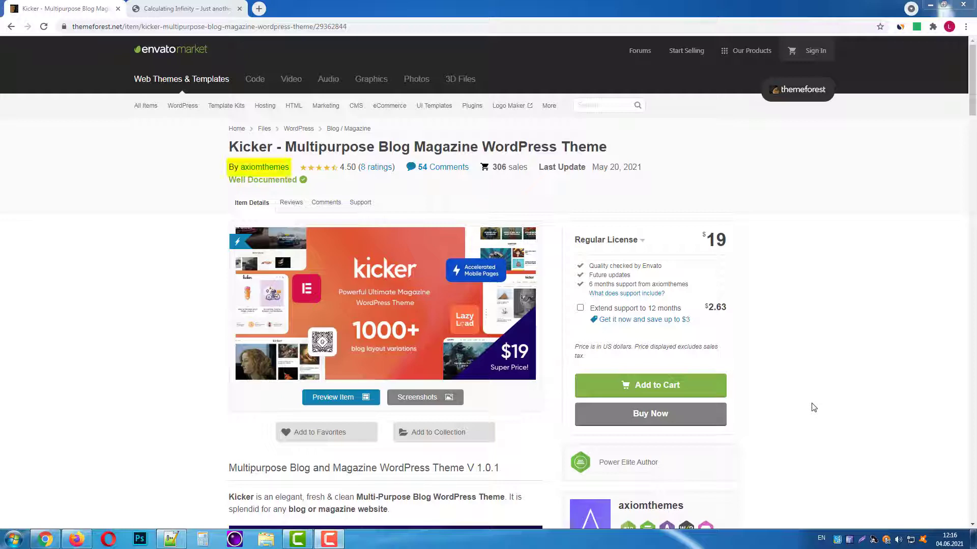
- Open the extracted Kicker_v1.0.1 desktop folder showing the kicker and kicker-child archives
{"action": "left_click", "coordinate": [933, 5]}
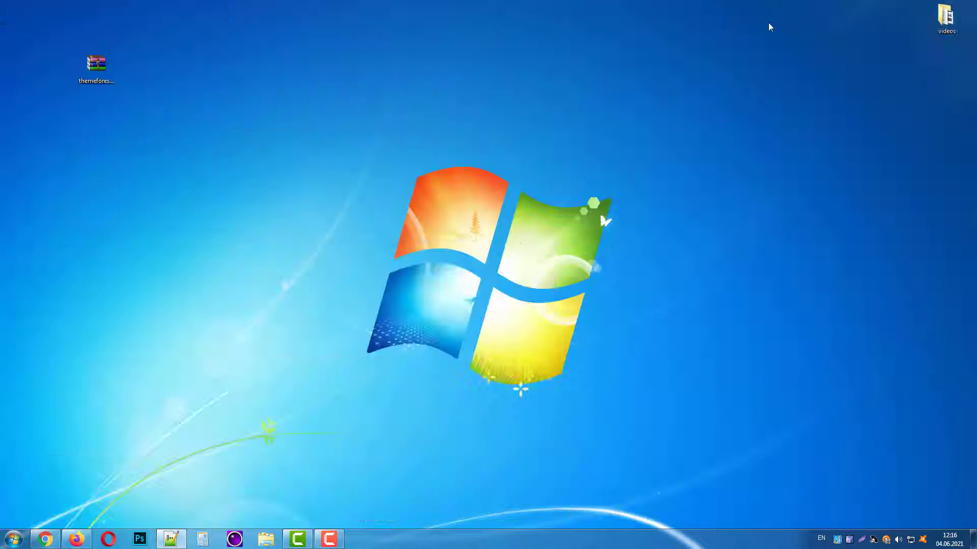
{"action": "left_click", "coordinate": [96, 70]}
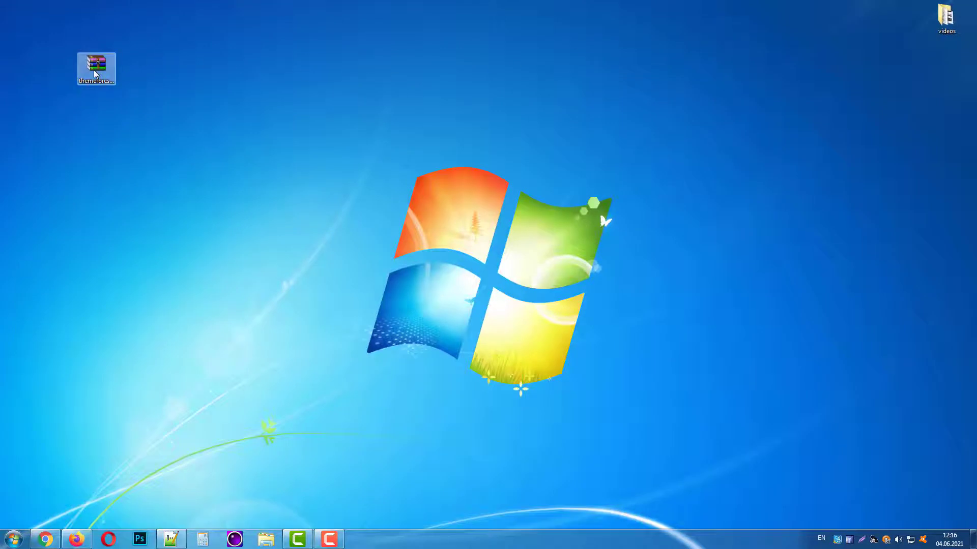
{"action": "left_click", "coordinate": [95, 77]}
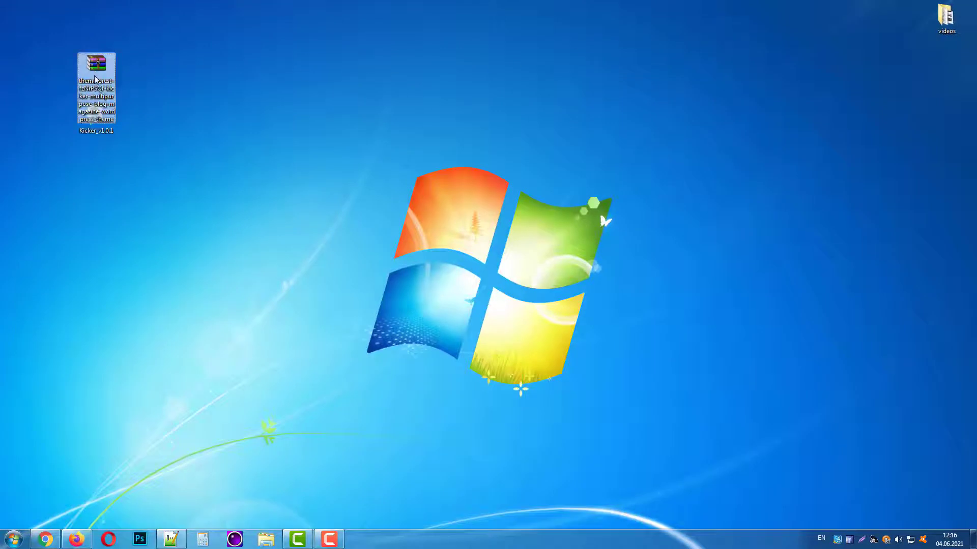
{"action": "left_click", "coordinate": [101, 131]}
{"action": "double_click", "coordinate": [95, 117]}
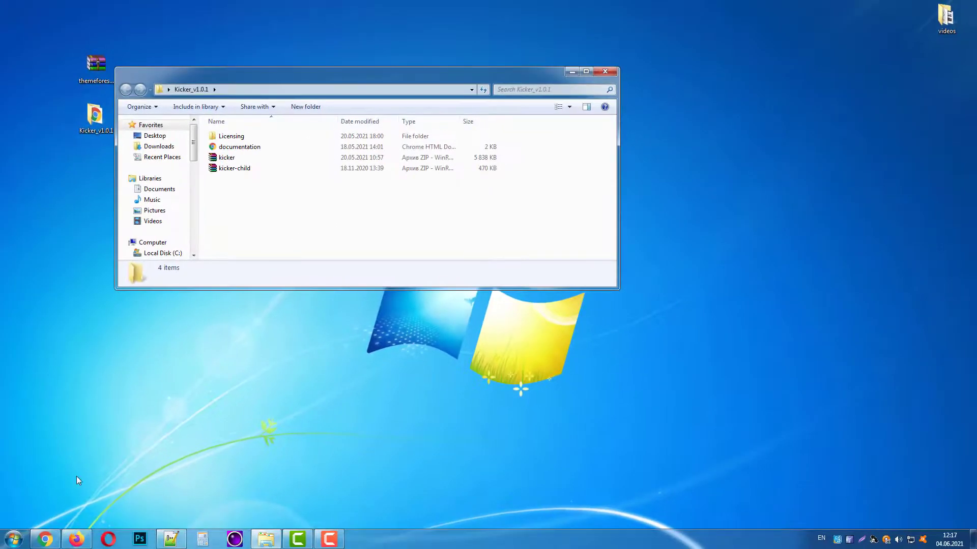
- Go to Appearance > Themes > Add New in the WordPress admin
{"action": "left_click", "coordinate": [44, 539]}
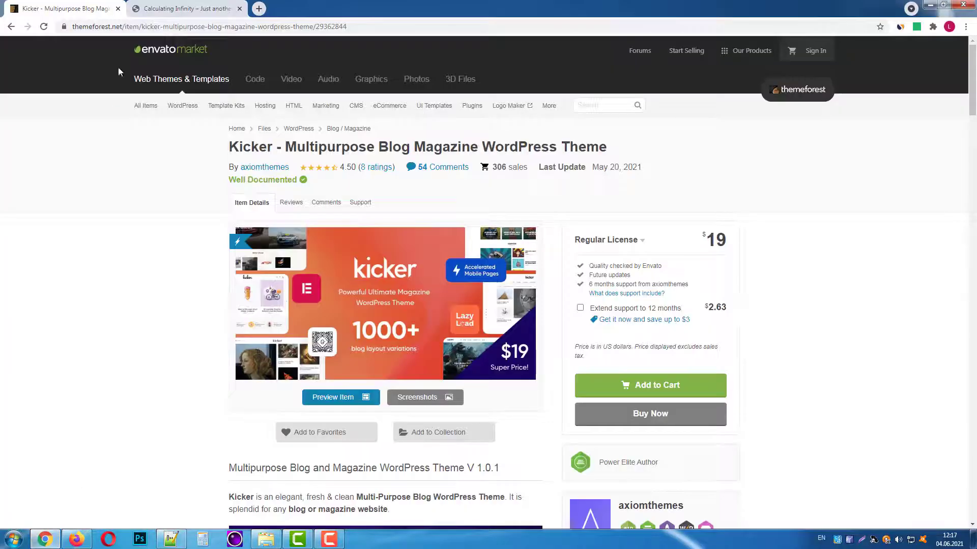
{"action": "left_click", "coordinate": [183, 9]}
{"action": "mouse_move", "coordinate": [57, 44]}
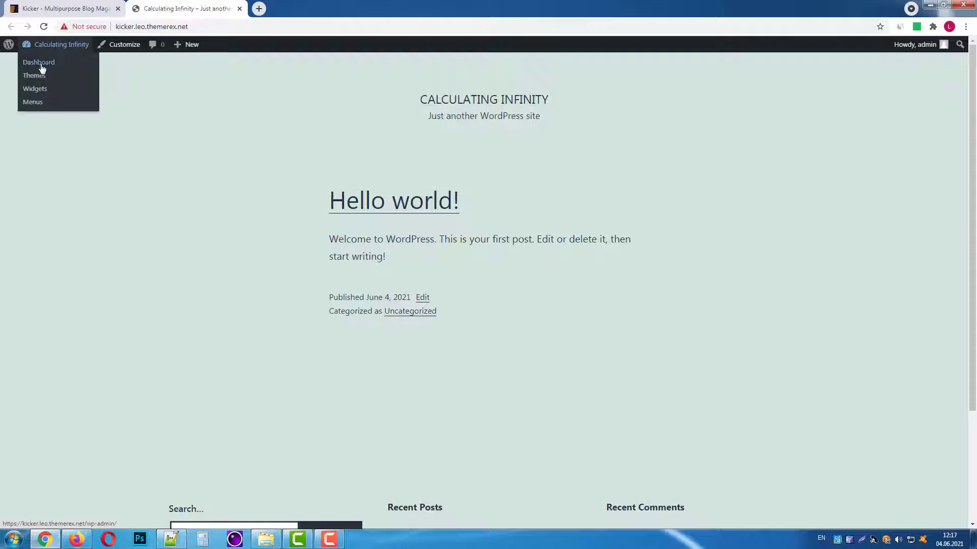
{"action": "left_click", "coordinate": [41, 65]}
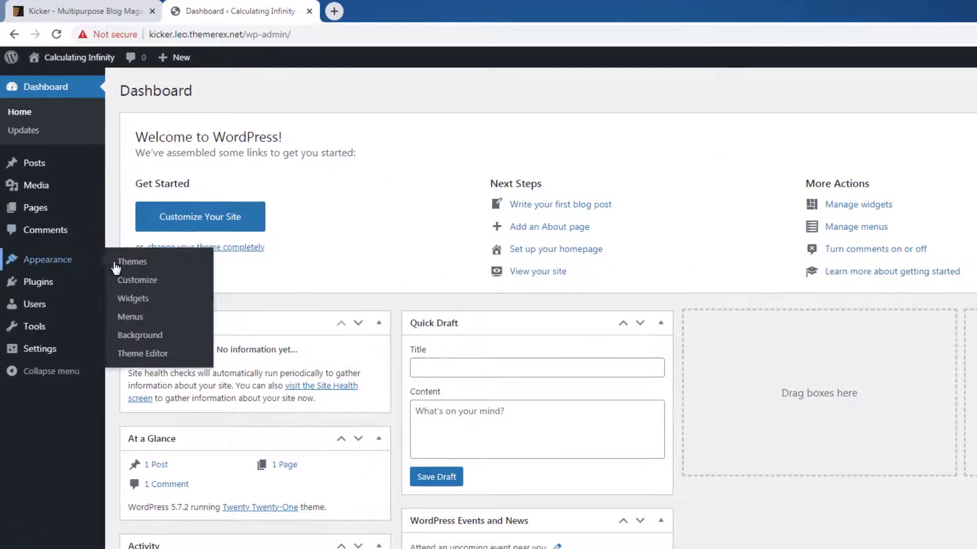
{"action": "mouse_move", "coordinate": [37, 200]}
{"action": "left_click", "coordinate": [106, 205]}
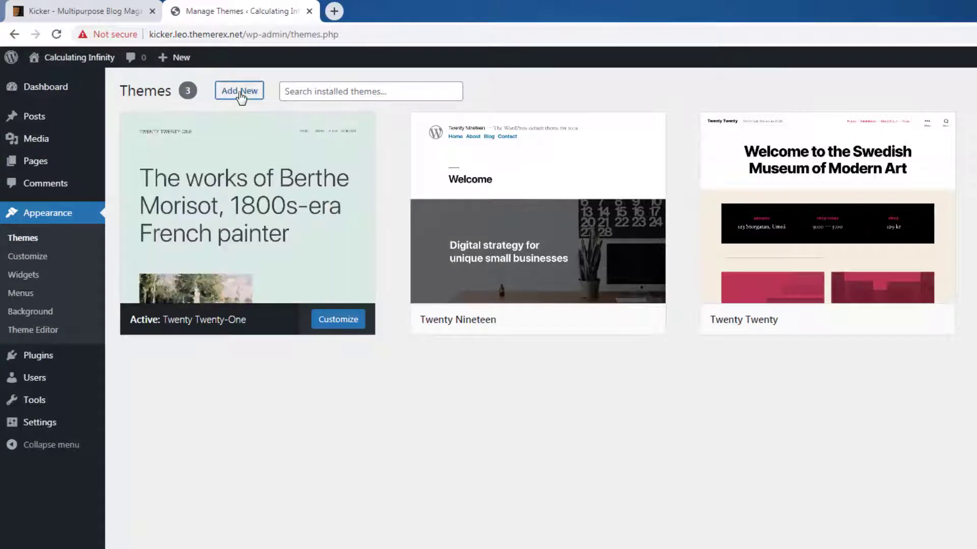
{"action": "left_click", "coordinate": [239, 93]}
- Upload kicker.zip and install the Kicker theme
{"action": "left_click", "coordinate": [238, 91]}
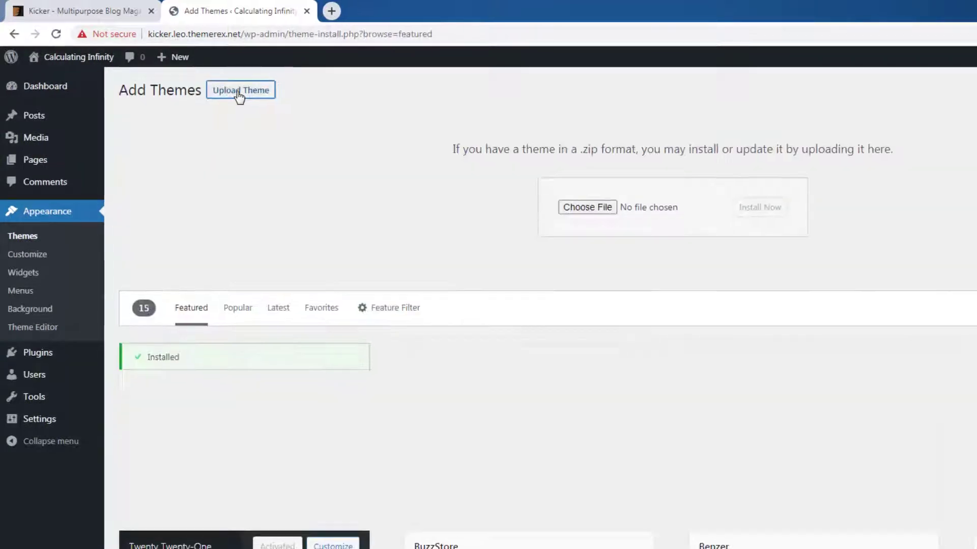
{"action": "left_click", "coordinate": [587, 207]}
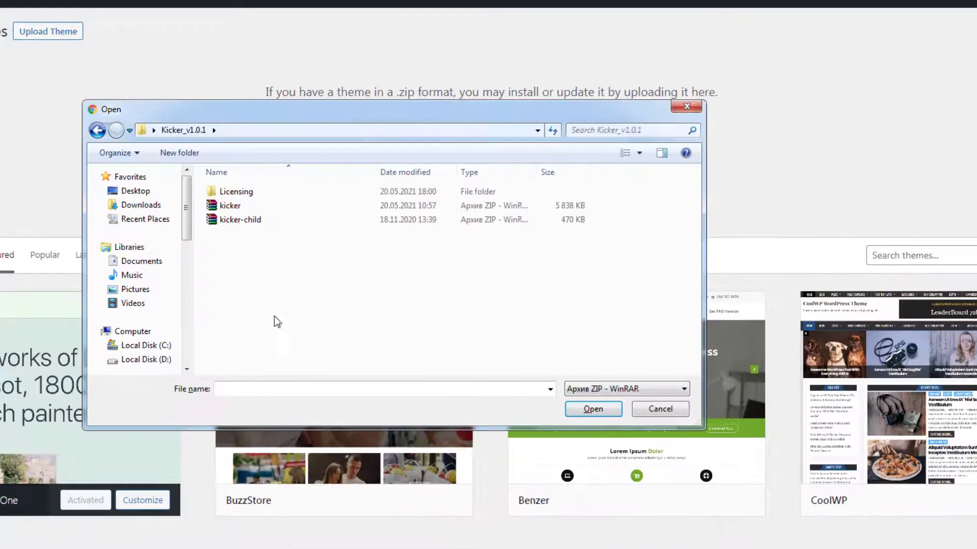
{"action": "double_click", "coordinate": [240, 205]}
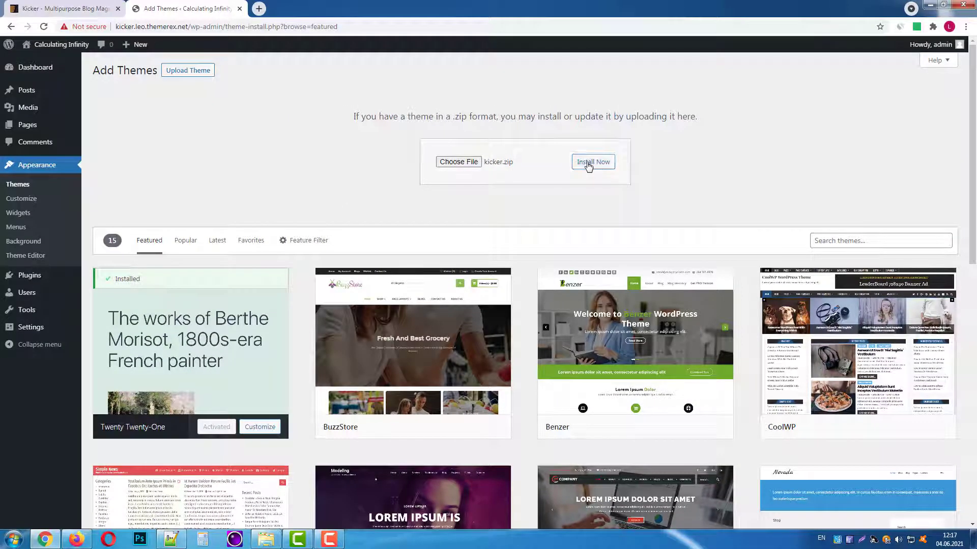
{"action": "left_click", "coordinate": [588, 164]}
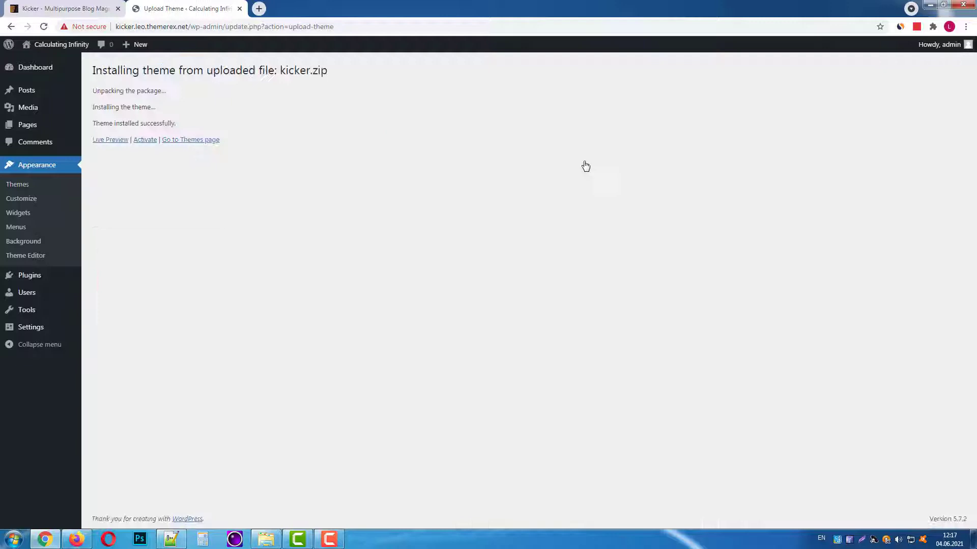
- Activate Kicker and install ThemeREX Addons from the Welcome to Kicker page
{"action": "left_click", "coordinate": [145, 142]}
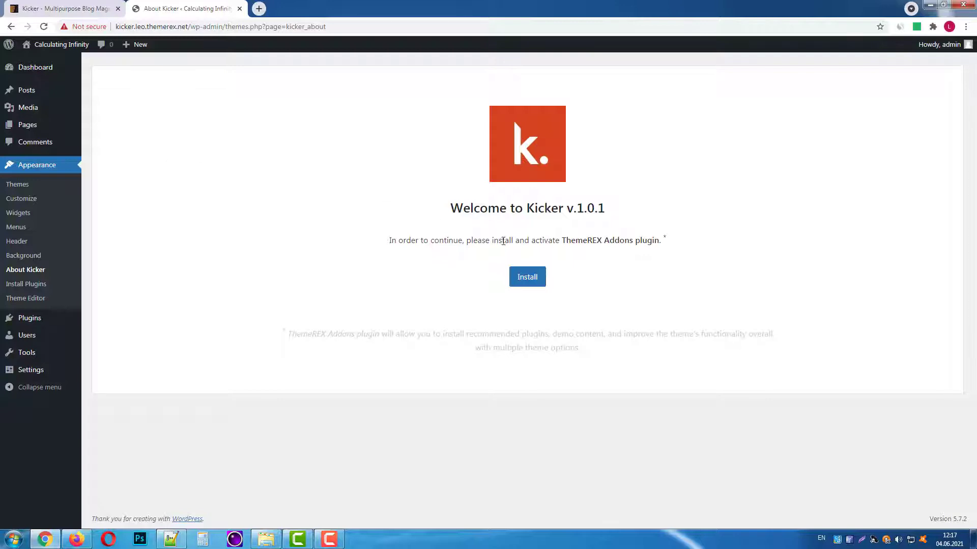
{"action": "left_click", "coordinate": [528, 284]}
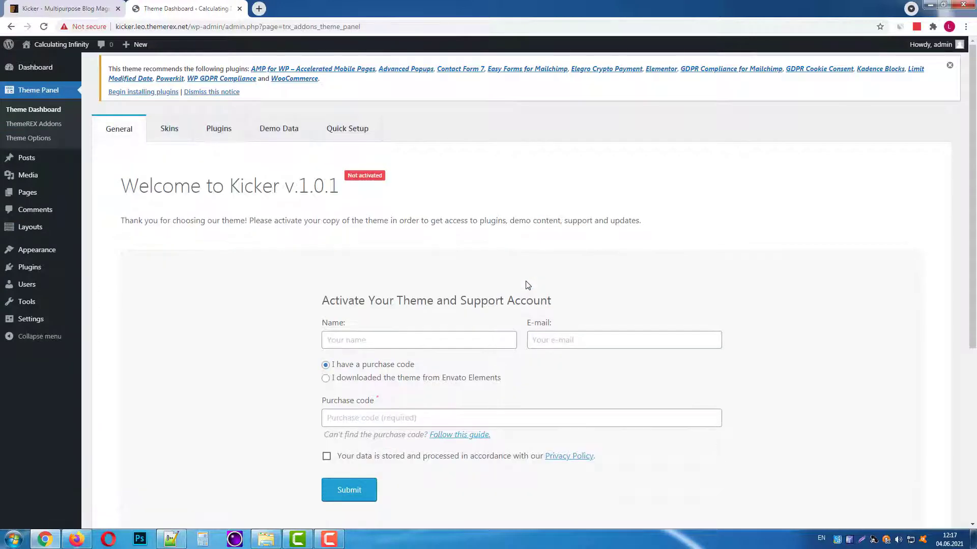
- Submit the license form with name, e-mail, pasted purchase code and privacy consent
{"action": "left_click", "coordinate": [420, 339]}
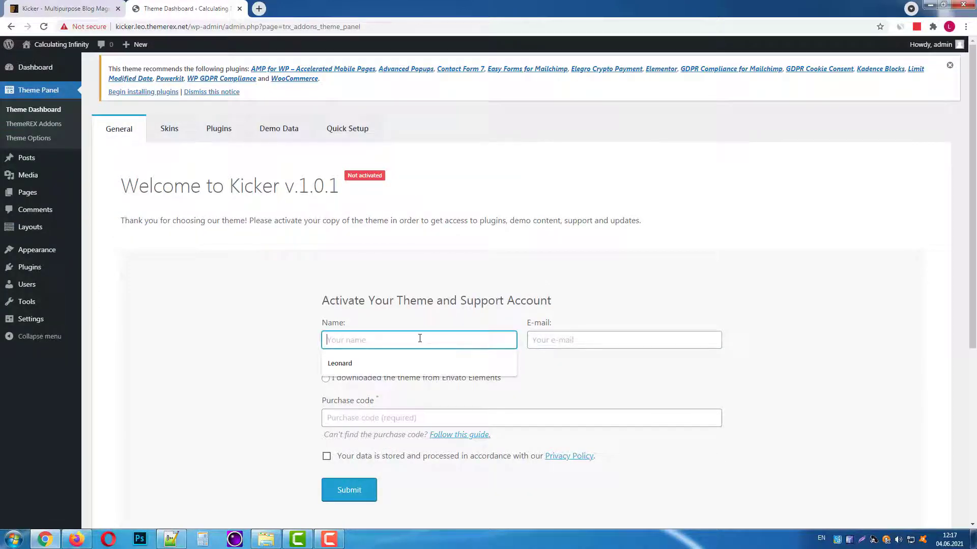
{"action": "left_click", "coordinate": [403, 362]}
{"action": "left_click", "coordinate": [556, 340]}
{"action": "left_click", "coordinate": [557, 367]}
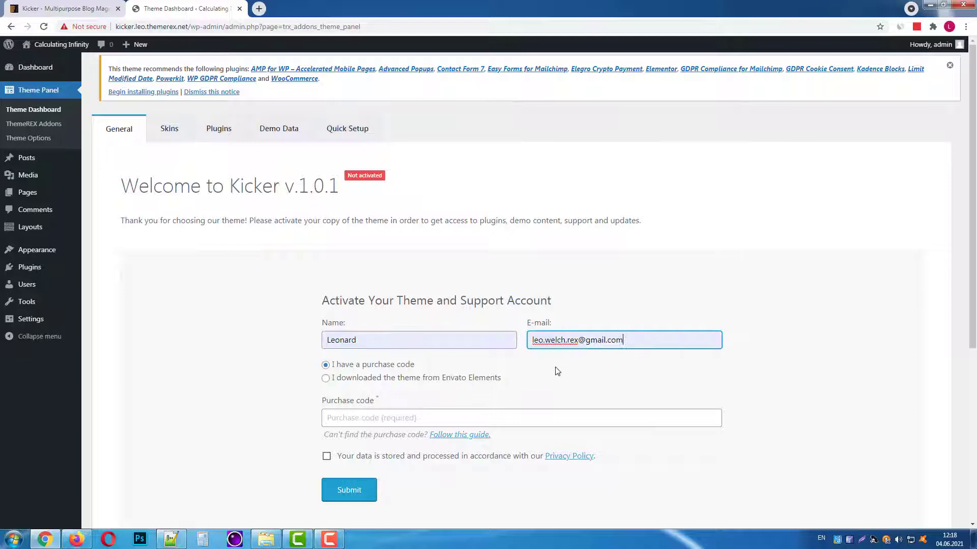
{"action": "left_click", "coordinate": [558, 371]}
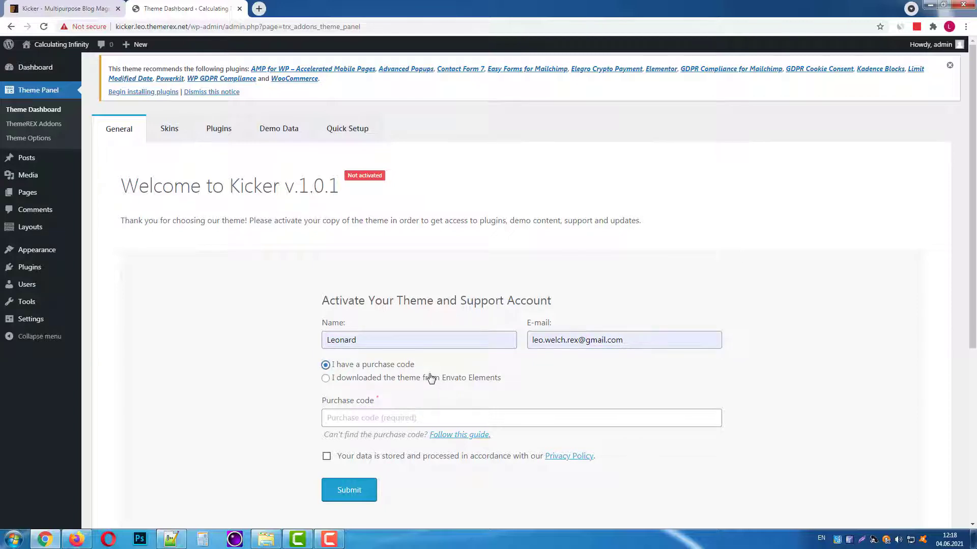
{"action": "left_click", "coordinate": [377, 413]}
{"action": "key", "text": "ctrl+v"}
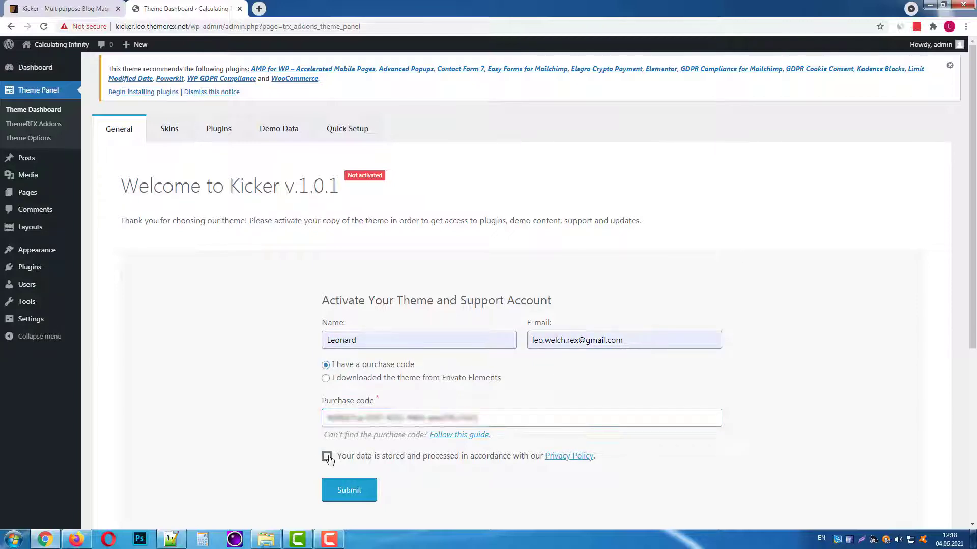
{"action": "left_click", "coordinate": [326, 456]}
{"action": "left_click", "coordinate": [353, 495]}
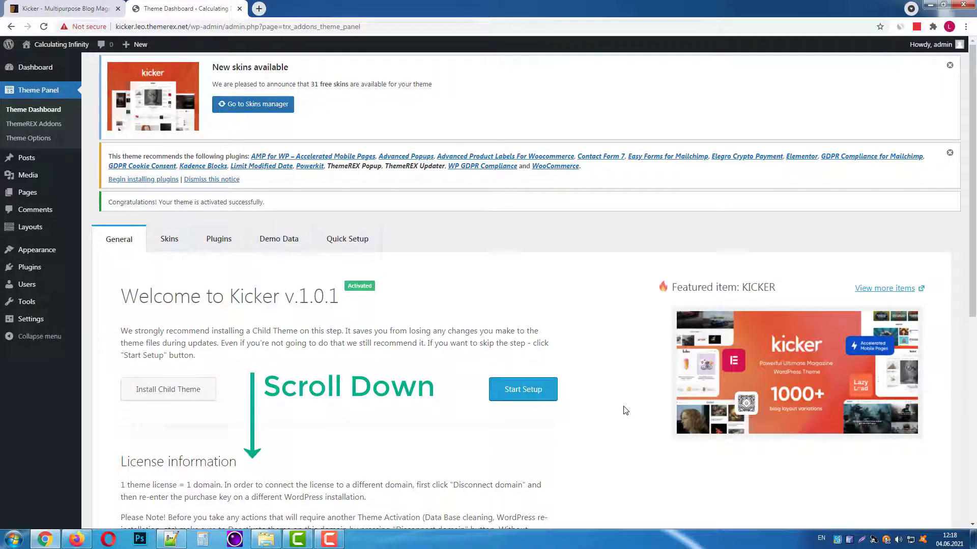
{"action": "scroll", "coordinate": [625, 410], "scroll_direction": "down", "scroll_amount": 1}
{"action": "scroll", "coordinate": [625, 410], "scroll_direction": "down", "scroll_amount": 2}
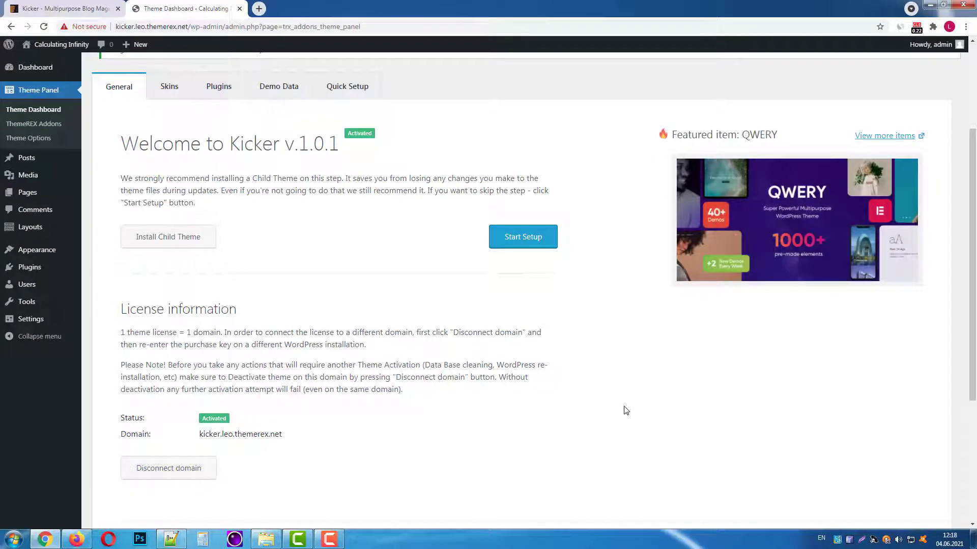
{"action": "scroll", "coordinate": [625, 410], "scroll_direction": "up", "scroll_amount": 3}
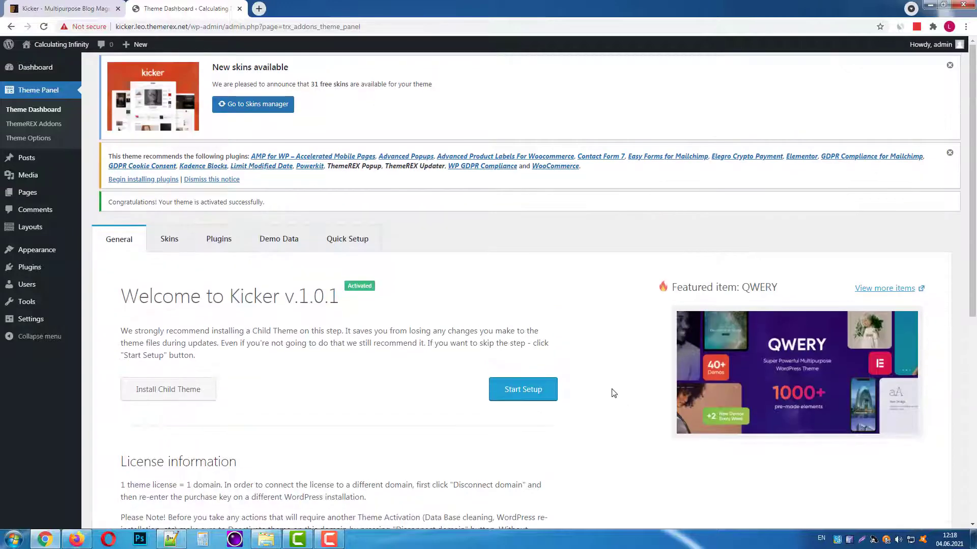
- Upload kicker-child.zip, install it and activate the Kicker child theme
{"action": "left_click", "coordinate": [185, 394]}
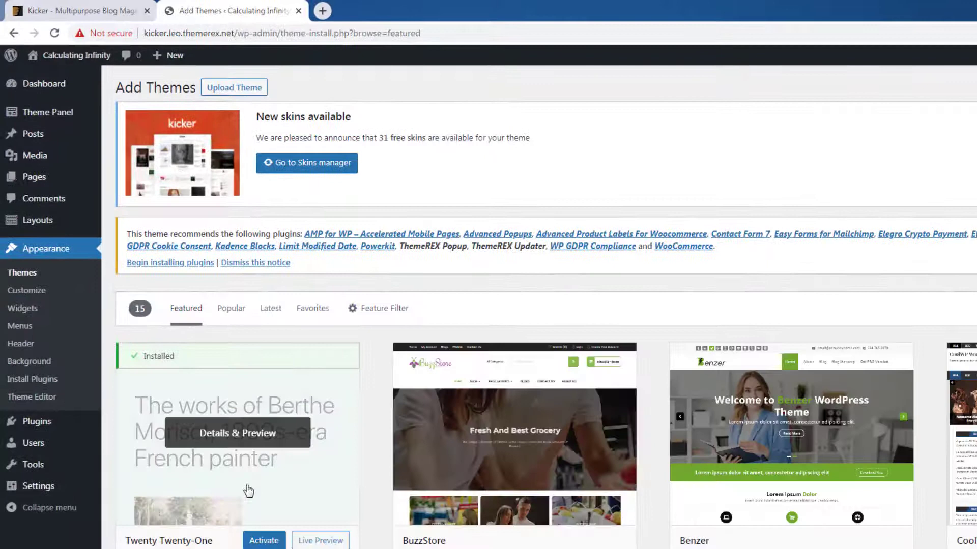
{"action": "left_click", "coordinate": [237, 88]}
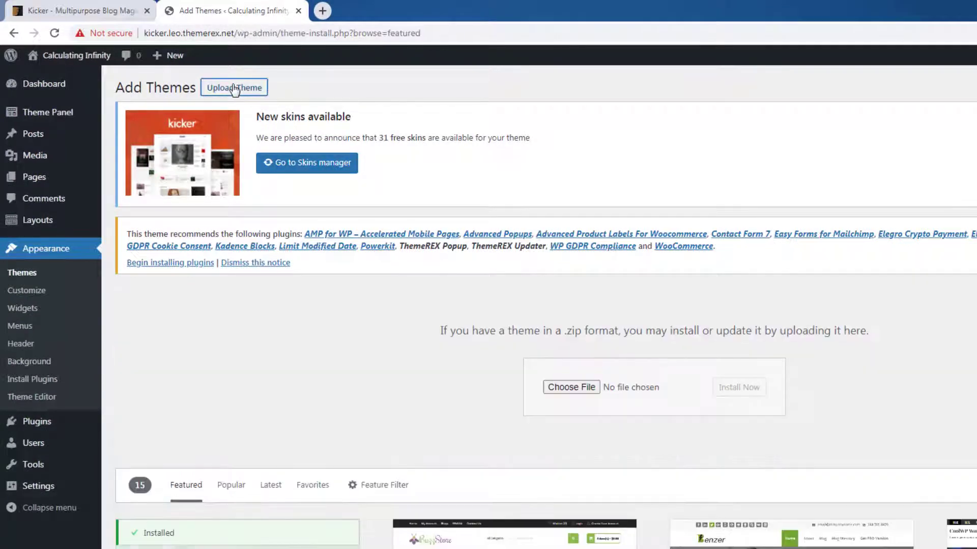
{"action": "left_click", "coordinate": [571, 387]}
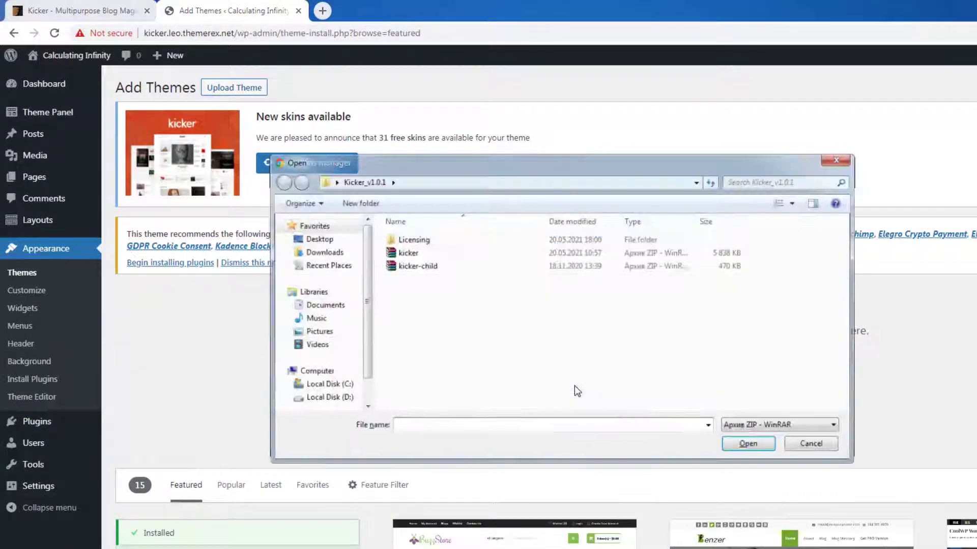
{"action": "left_click", "coordinate": [409, 266]}
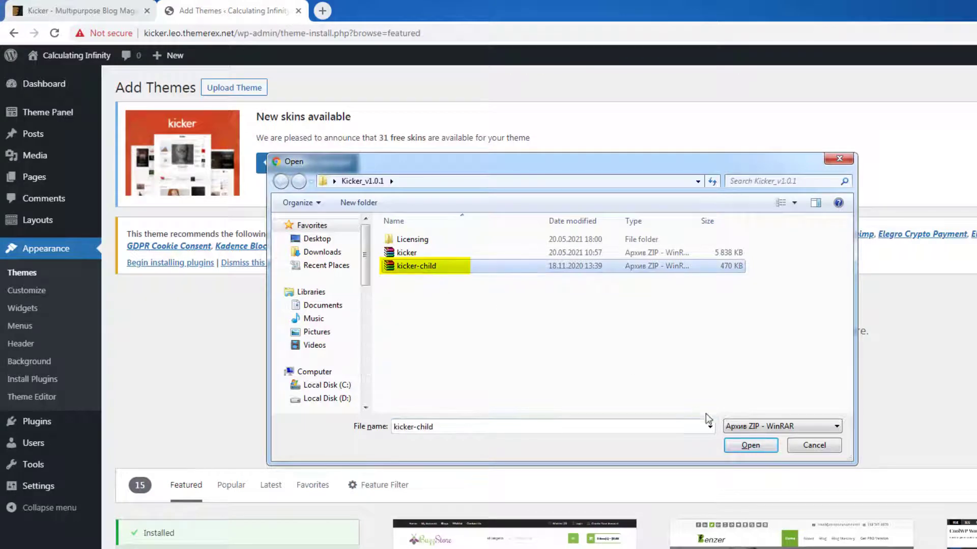
{"action": "left_click", "coordinate": [749, 446]}
{"action": "left_click", "coordinate": [589, 312]}
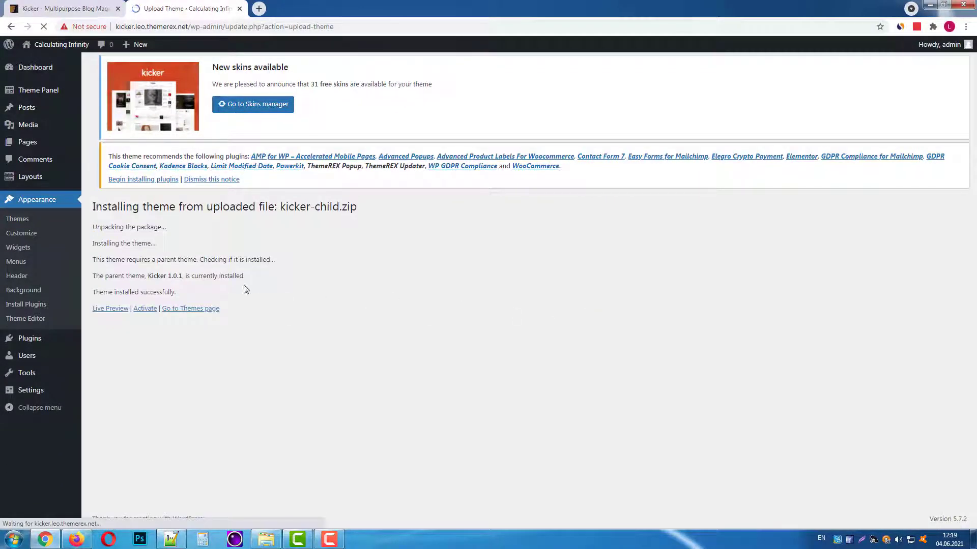
{"action": "left_click", "coordinate": [143, 349]}
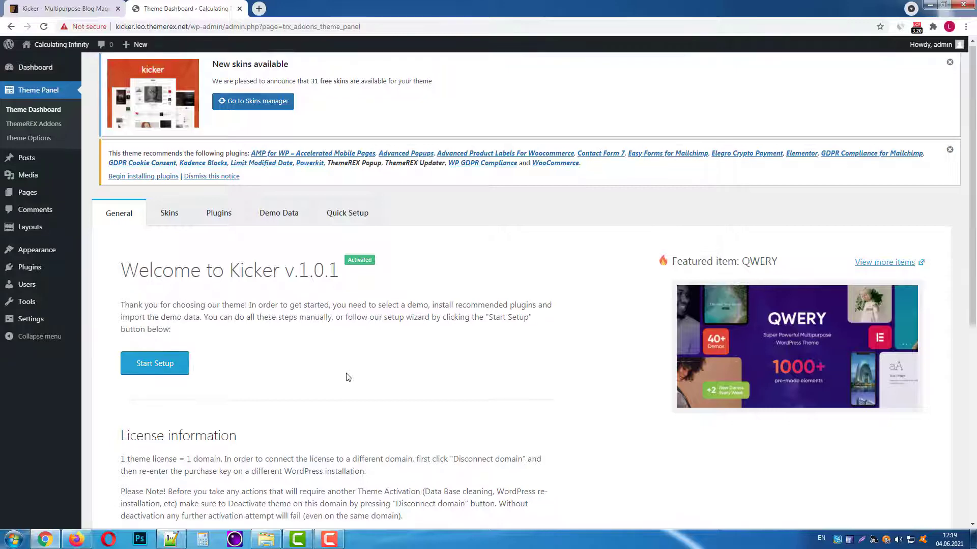
{"action": "scroll", "coordinate": [348, 377], "scroll_direction": "down", "scroll_amount": 3}
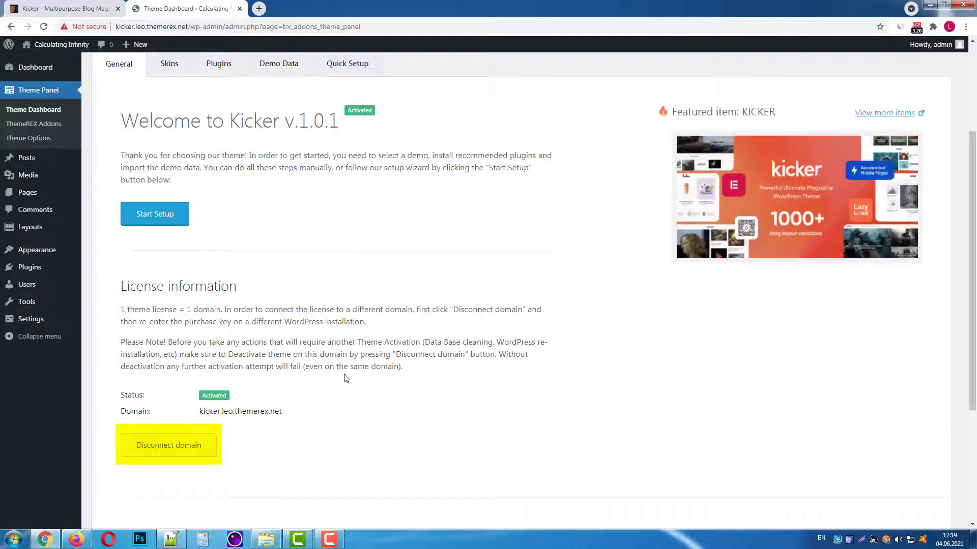
{"action": "scroll", "coordinate": [345, 378], "scroll_direction": "up", "scroll_amount": 3}
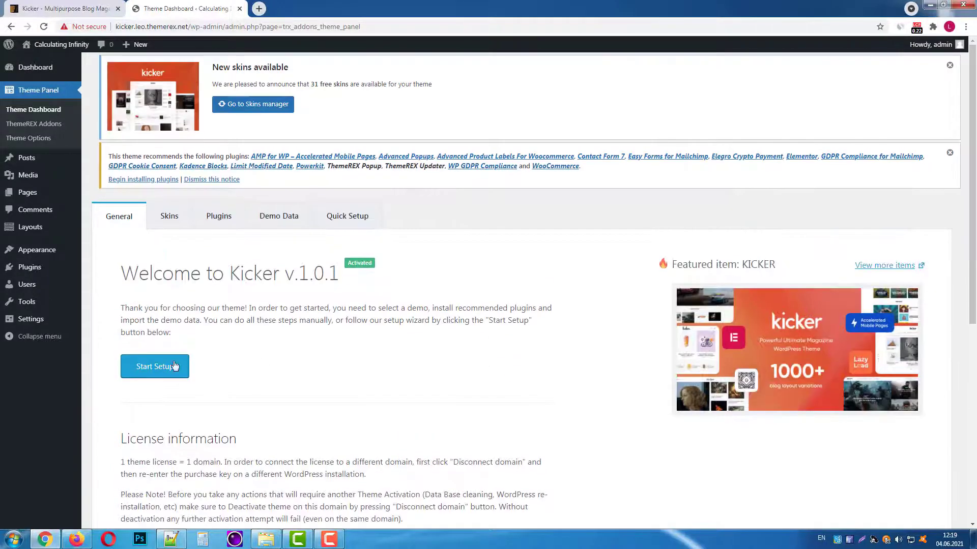
- Start the setup wizard and skip skin selection, keeping the Default skin
{"action": "left_click", "coordinate": [173, 366]}
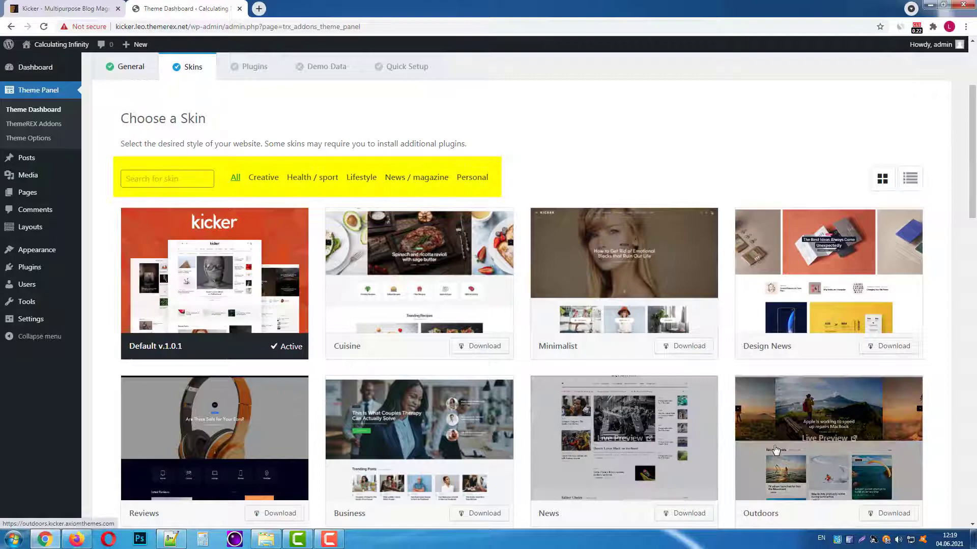
{"action": "scroll", "coordinate": [775, 450], "scroll_direction": "down", "scroll_amount": 2}
{"action": "scroll", "coordinate": [793, 455], "scroll_direction": "down", "scroll_amount": 3}
{"action": "scroll", "coordinate": [819, 463], "scroll_direction": "down", "scroll_amount": 5}
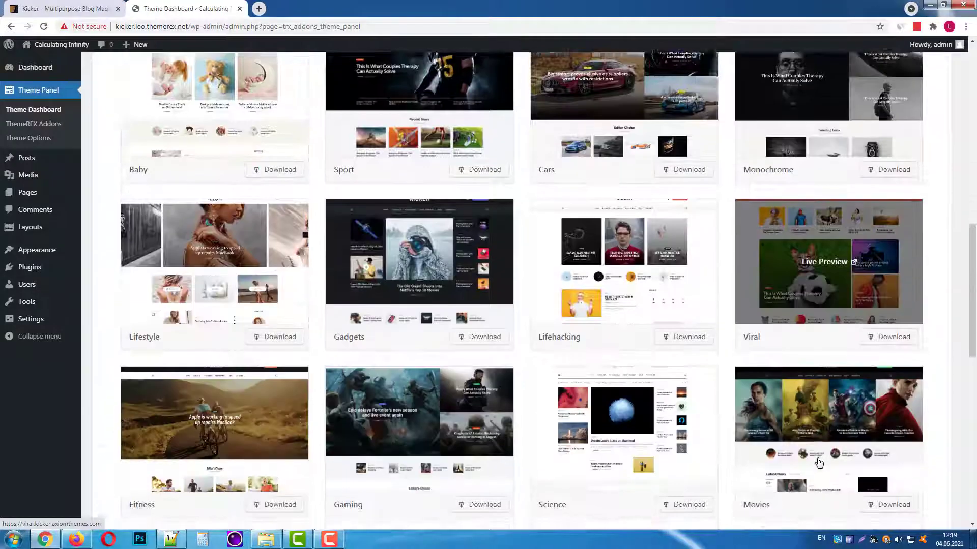
{"action": "scroll", "coordinate": [819, 463], "scroll_direction": "down", "scroll_amount": 5}
{"action": "scroll", "coordinate": [818, 463], "scroll_direction": "down", "scroll_amount": 5}
{"action": "scroll", "coordinate": [818, 463], "scroll_direction": "down", "scroll_amount": 2}
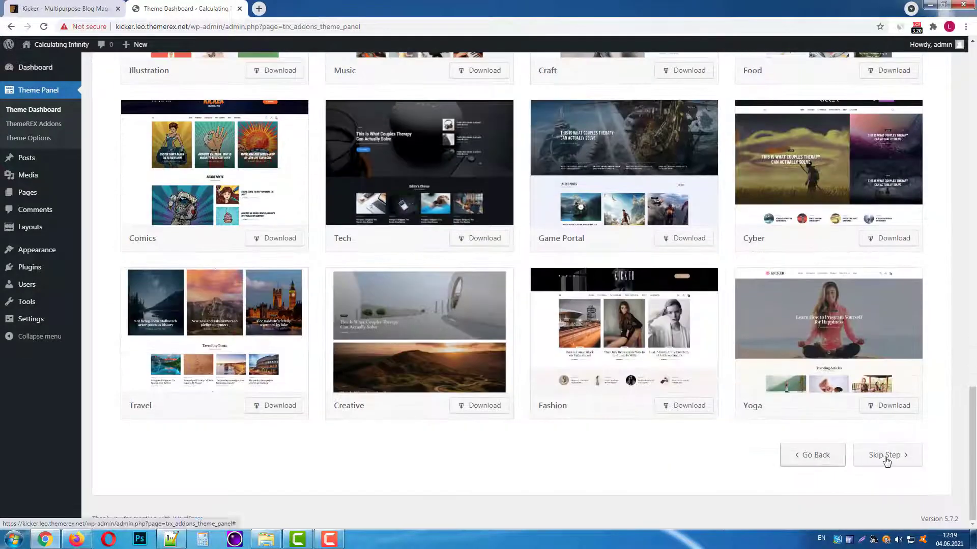
{"action": "left_click", "coordinate": [886, 460]}
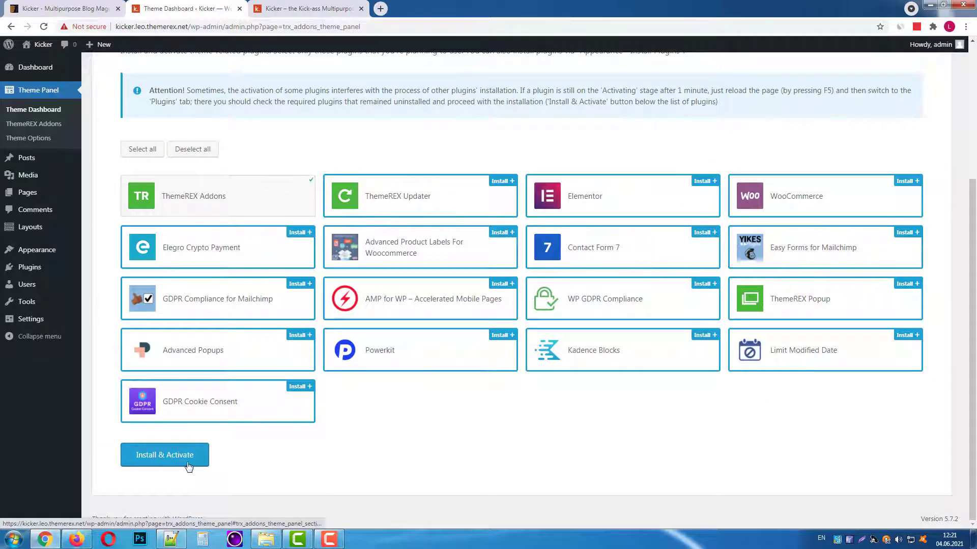
- Install and activate all recommended Kicker plugins in one batch
{"action": "left_click", "coordinate": [188, 466]}
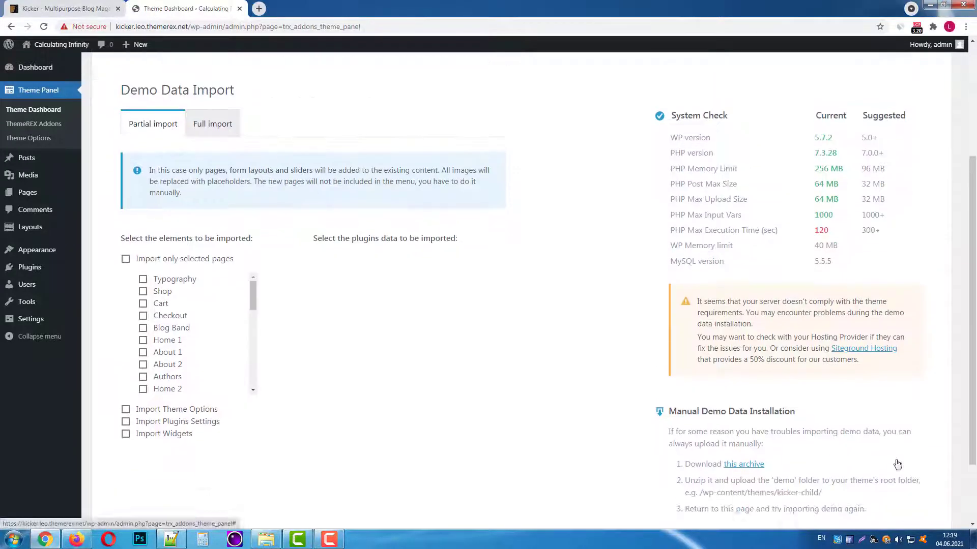
{"action": "scroll", "coordinate": [874, 460], "scroll_direction": "up", "scroll_amount": 1}
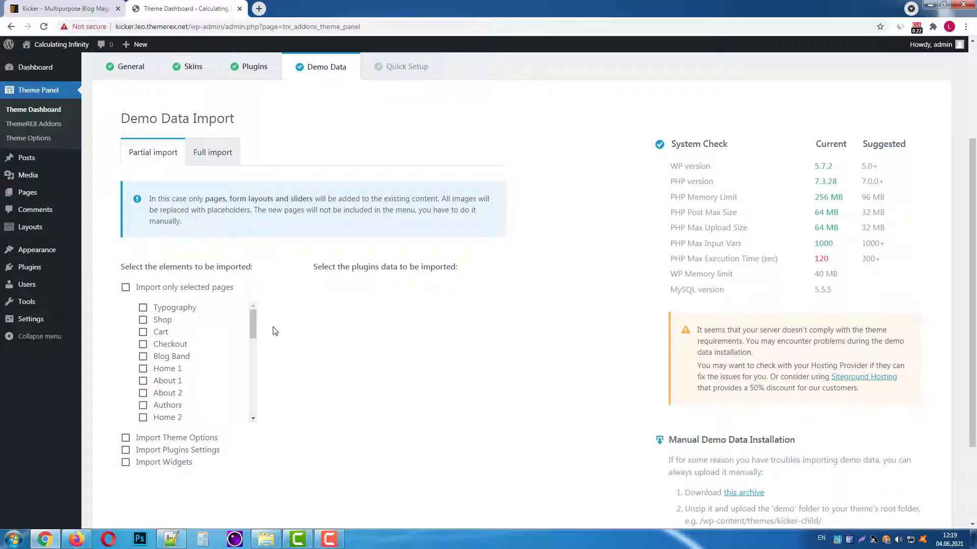
{"action": "left_click_drag", "start_coordinate": [252, 328], "coordinate": [251, 404]}
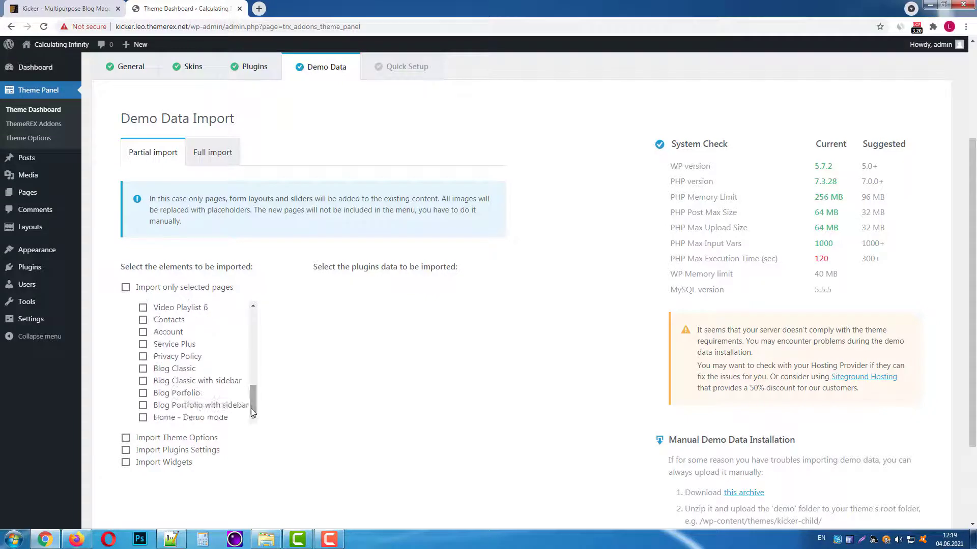
{"action": "scroll", "coordinate": [336, 397], "scroll_direction": "down", "scroll_amount": 1}
{"action": "scroll", "coordinate": [335, 397], "scroll_direction": "down", "scroll_amount": 1}
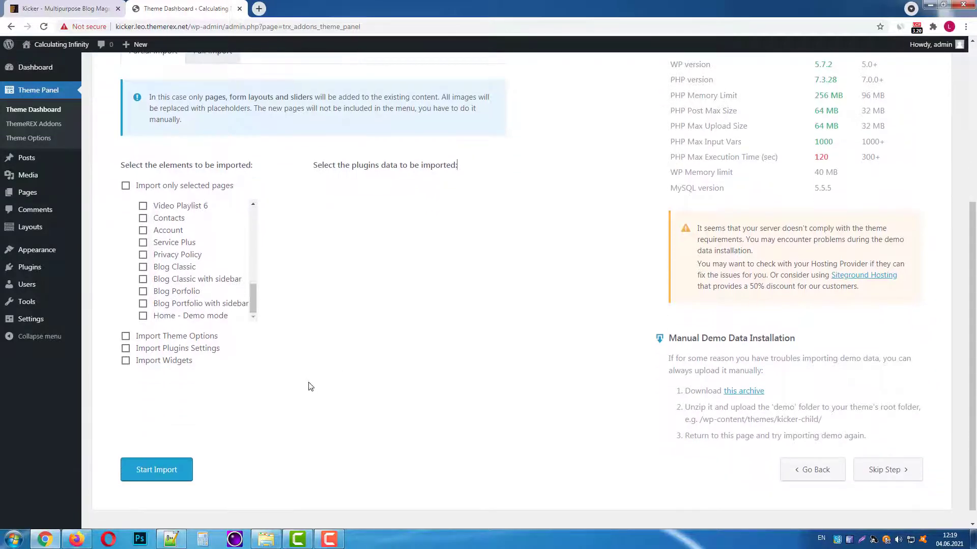
{"action": "scroll", "coordinate": [309, 387], "scroll_direction": "up", "scroll_amount": 2}
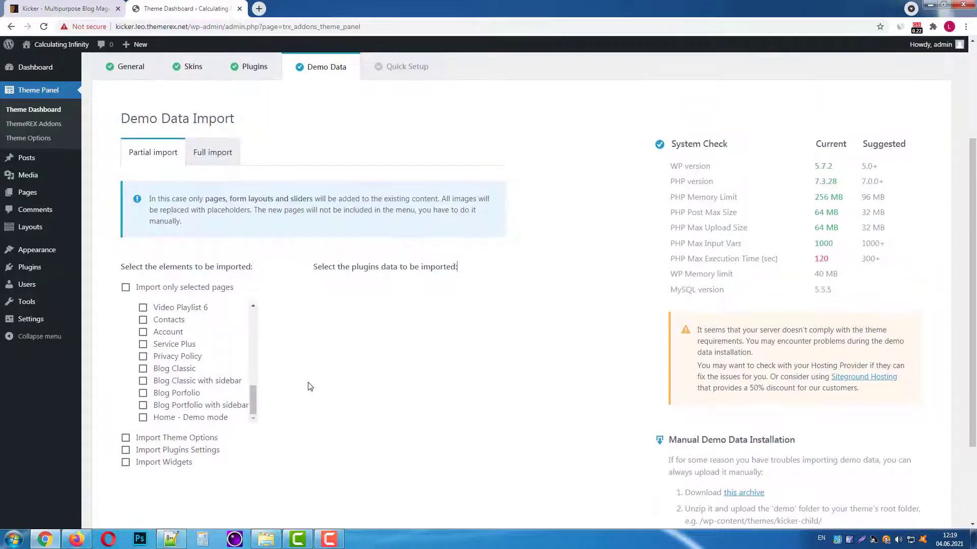
- Choose Full import, accept the data-erase warning and start the demo import
{"action": "left_click", "coordinate": [209, 152]}
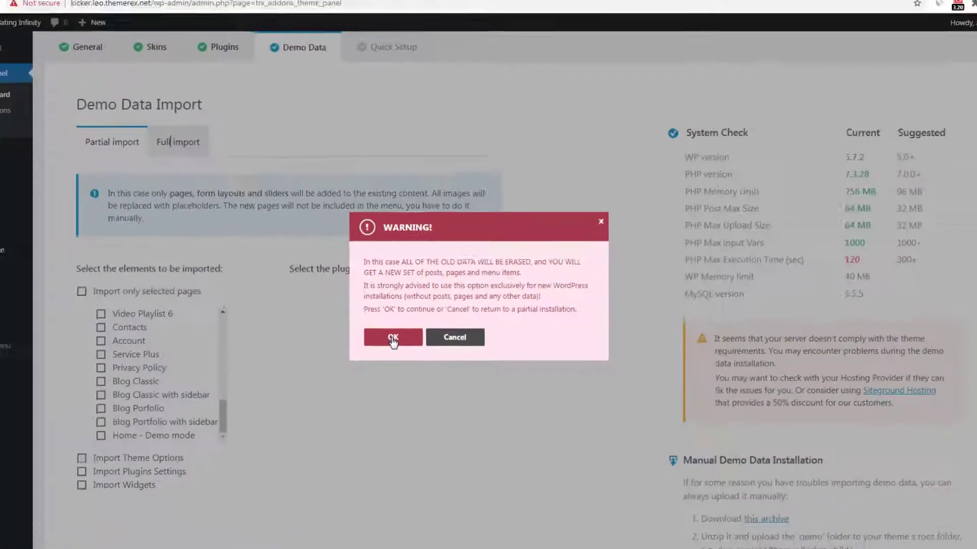
{"action": "left_click", "coordinate": [330, 377]}
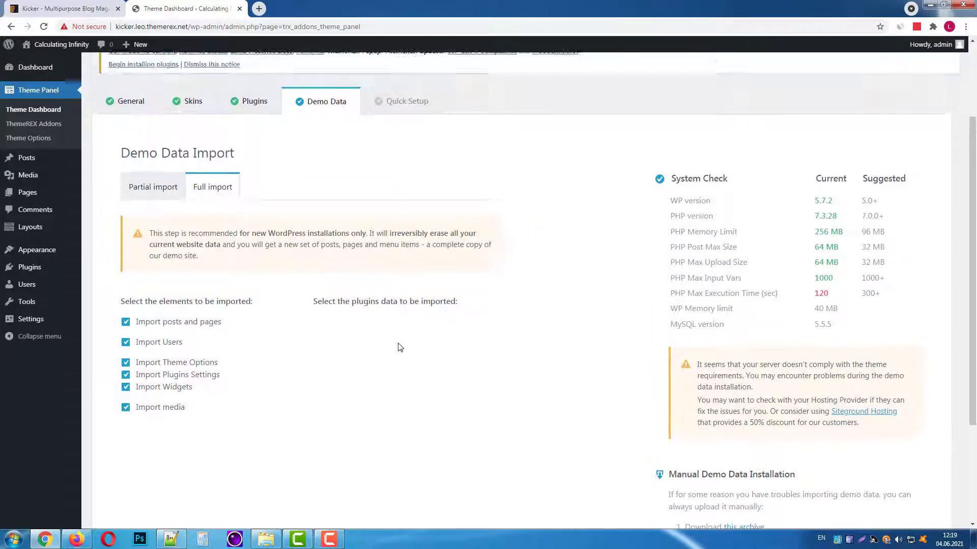
{"action": "scroll", "coordinate": [400, 346], "scroll_direction": "down", "scroll_amount": 3}
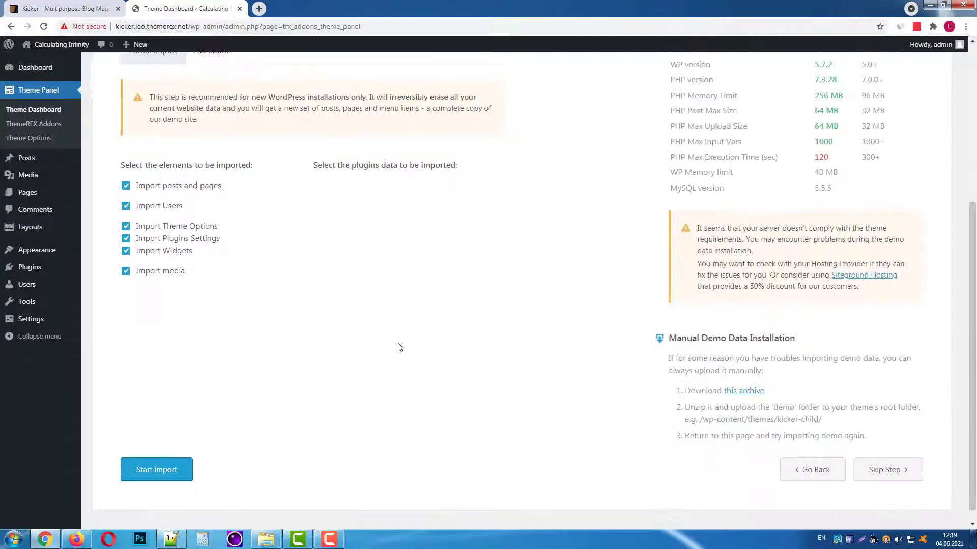
{"action": "left_click", "coordinate": [155, 455]}
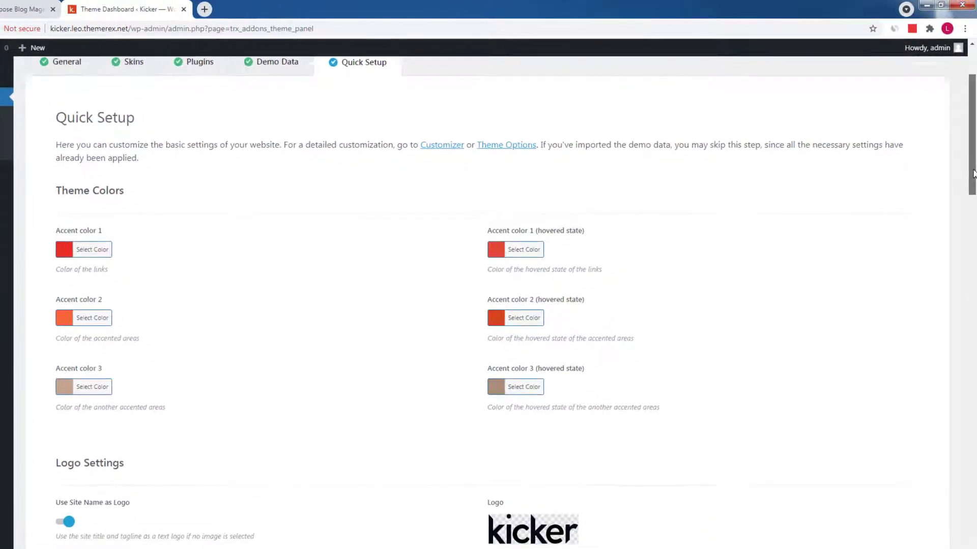
- Scroll through Theme Colors, Logo Settings, Layout and Posts page settings down to Finish
{"action": "left_click_drag", "start_coordinate": [971, 168], "coordinate": [961, 248]}
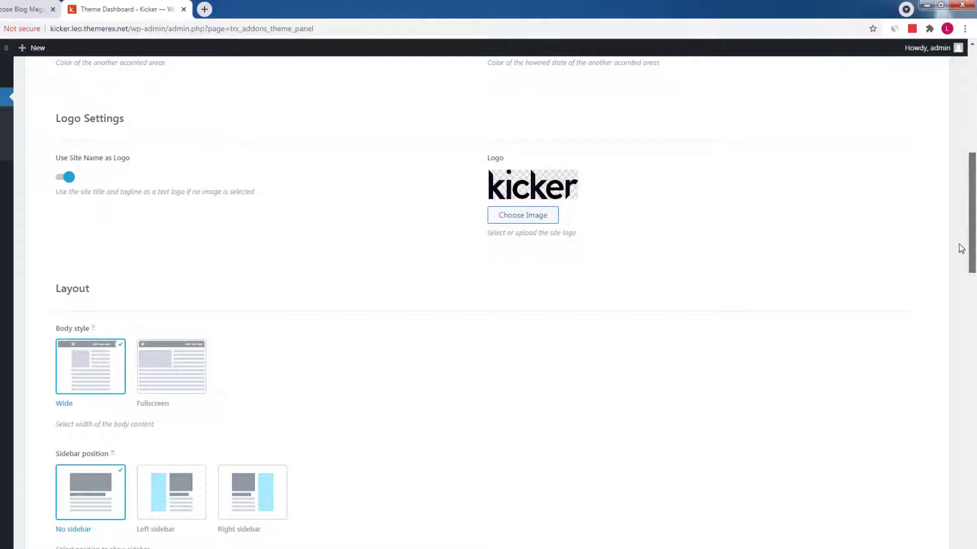
{"action": "left_click_drag", "start_coordinate": [961, 248], "coordinate": [943, 300]}
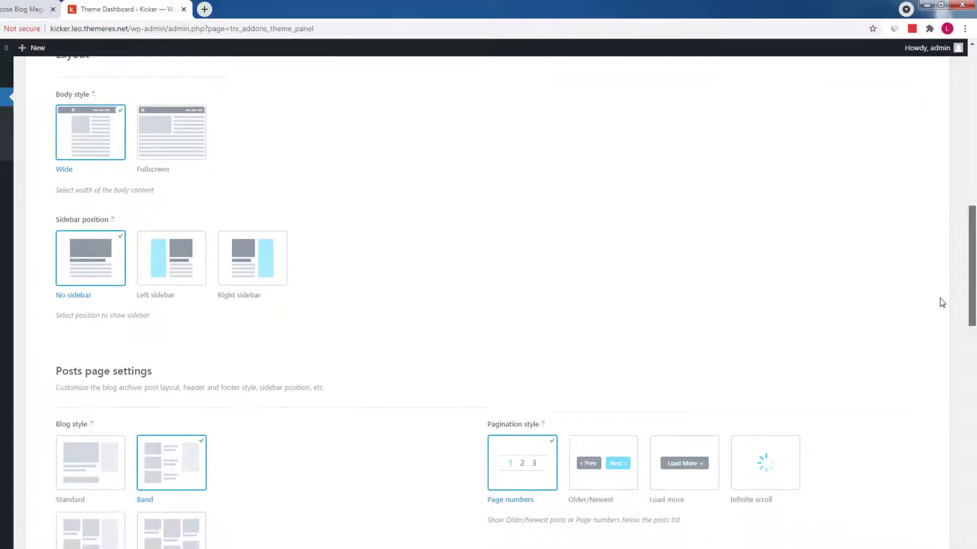
{"action": "left_click_drag", "start_coordinate": [944, 300], "coordinate": [919, 360]}
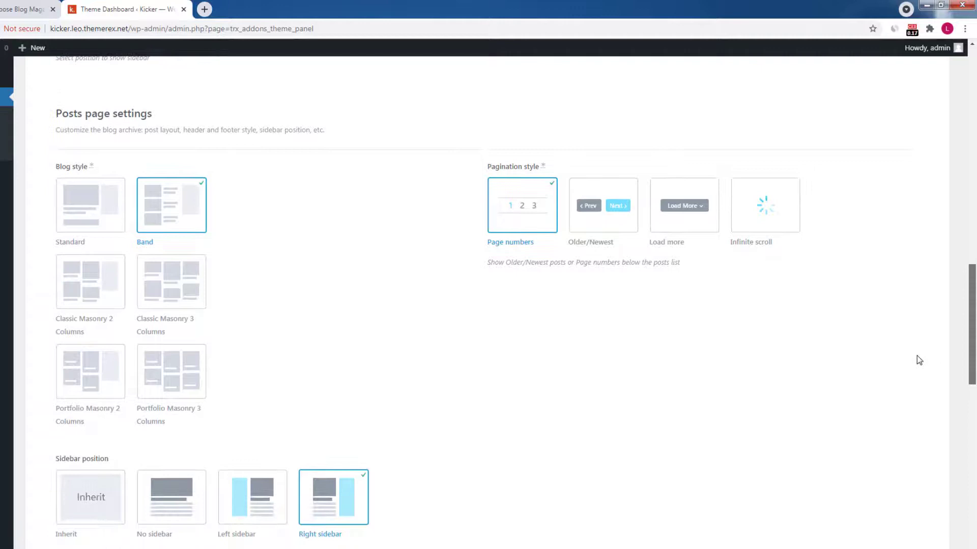
{"action": "scroll", "coordinate": [917, 360], "scroll_direction": "down", "scroll_amount": 5}
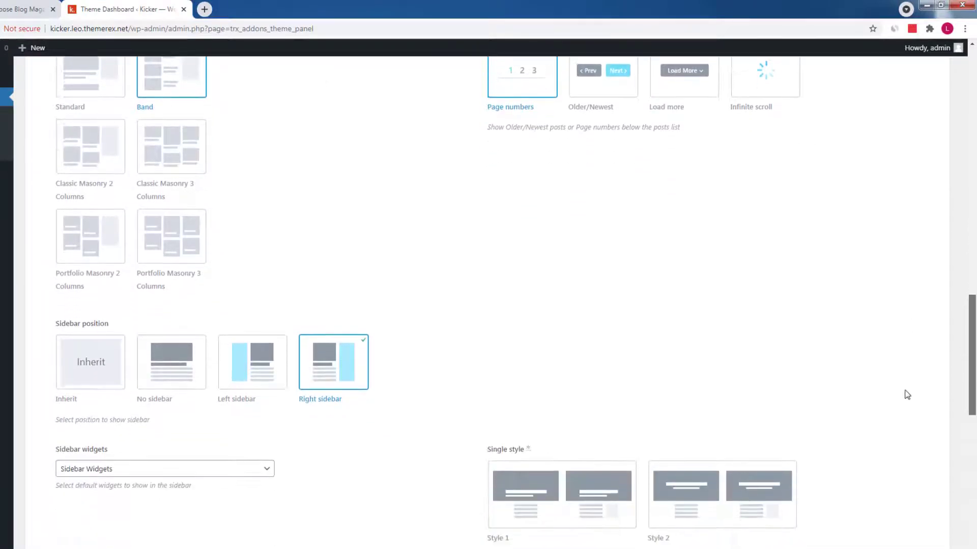
{"action": "scroll", "coordinate": [900, 416], "scroll_direction": "down", "scroll_amount": 2}
{"action": "scroll", "coordinate": [894, 428], "scroll_direction": "down", "scroll_amount": 1}
{"action": "scroll", "coordinate": [915, 438], "scroll_direction": "down", "scroll_amount": 1}
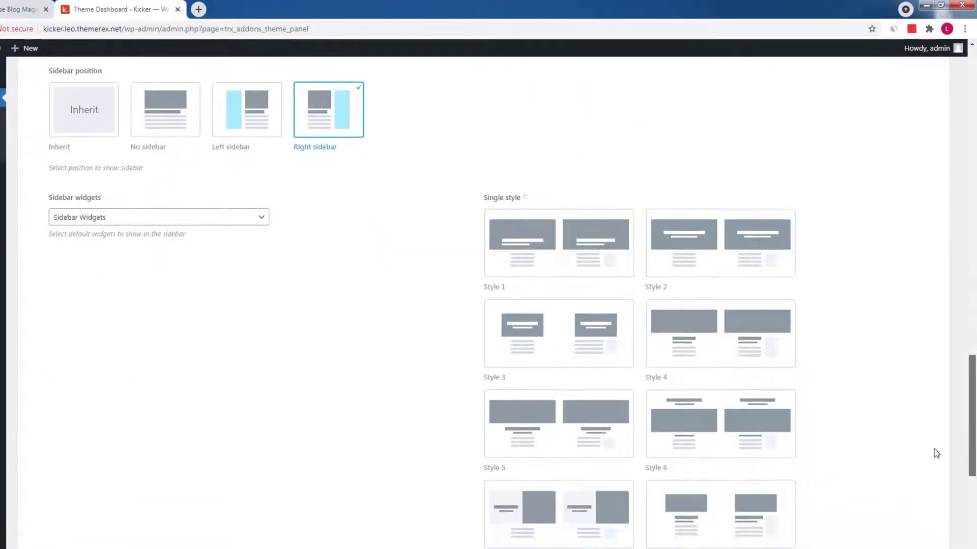
{"action": "scroll", "coordinate": [934, 449], "scroll_direction": "down", "scroll_amount": 1}
{"action": "scroll", "coordinate": [935, 460], "scroll_direction": "down", "scroll_amount": 1}
{"action": "scroll", "coordinate": [960, 465], "scroll_direction": "down", "scroll_amount": 1}
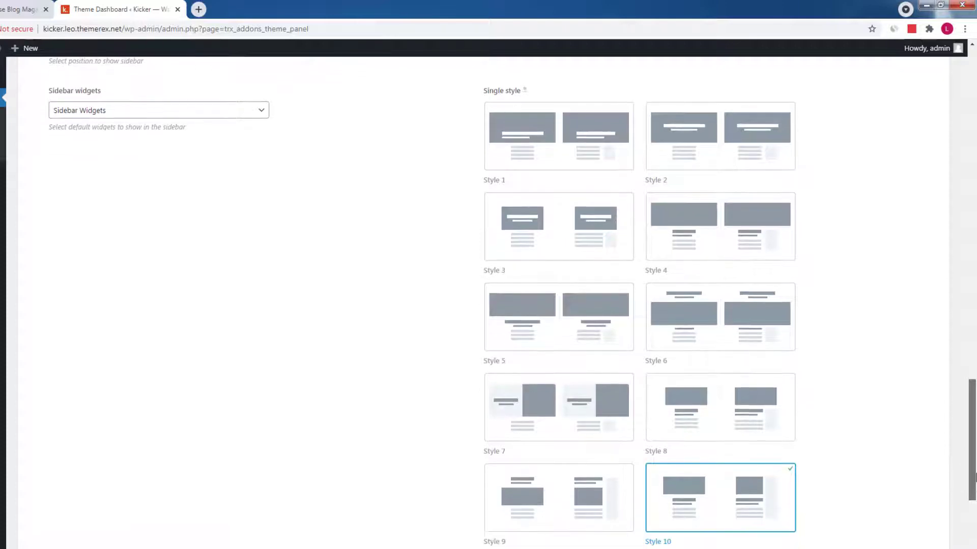
{"action": "scroll", "coordinate": [966, 478], "scroll_direction": "down", "scroll_amount": 1}
{"action": "left_click_drag", "start_coordinate": [974, 491], "coordinate": [974, 525]}
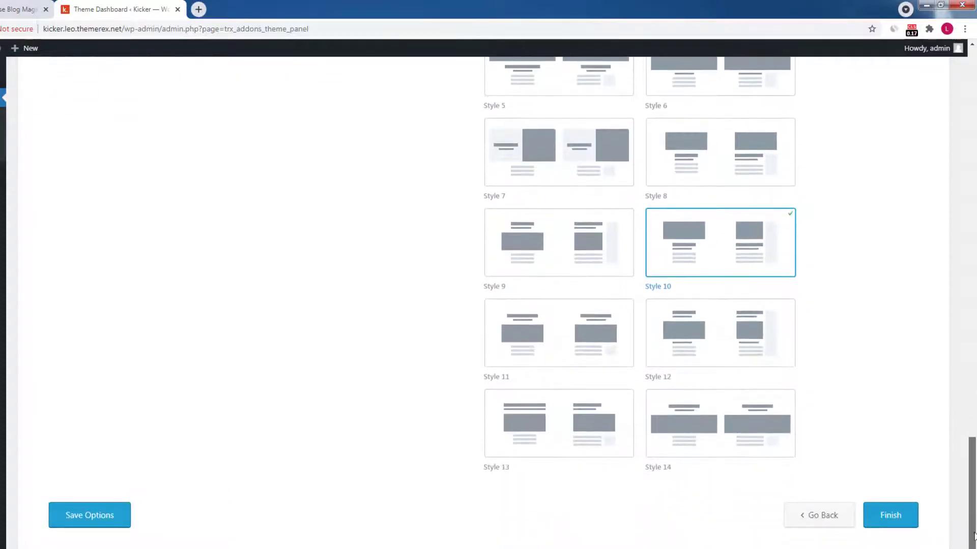
{"action": "left_click_drag", "start_coordinate": [974, 535], "coordinate": [974, 539]}
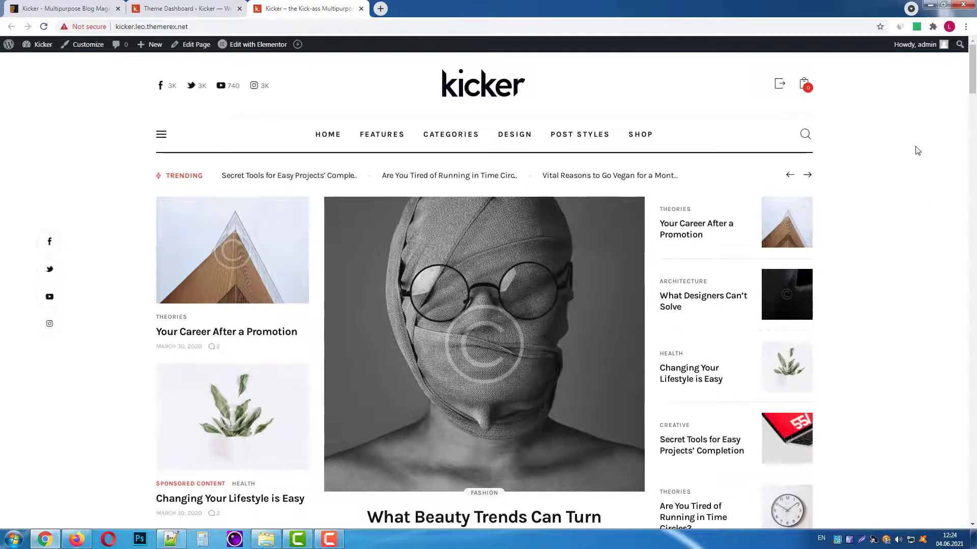
- Scroll the demo homepage through Trending, Recent Posts, Recent Video and Editor's Choice sections
{"action": "scroll", "coordinate": [916, 151], "scroll_direction": "down", "scroll_amount": 5}
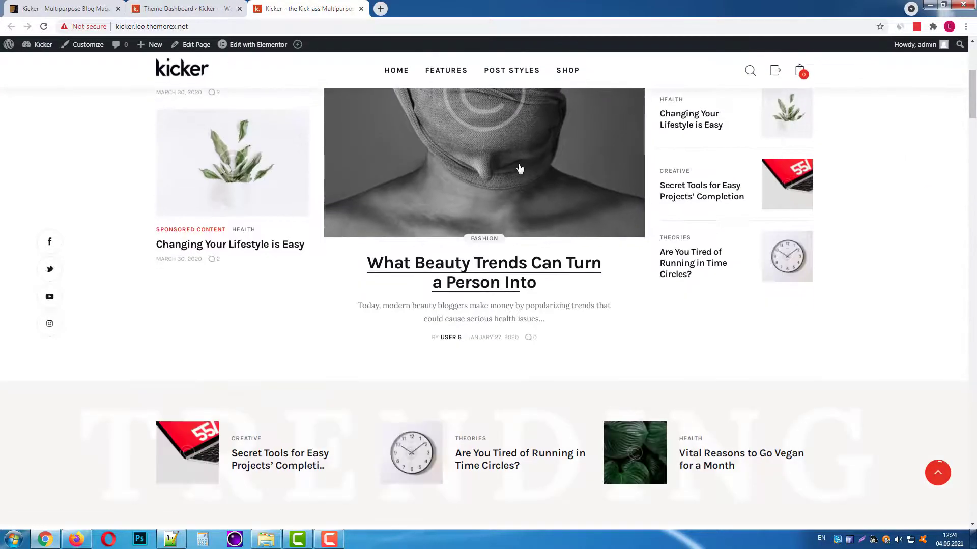
{"action": "scroll", "coordinate": [520, 169], "scroll_direction": "down", "scroll_amount": 2}
{"action": "scroll", "coordinate": [504, 204], "scroll_direction": "down", "scroll_amount": 2}
{"action": "scroll", "coordinate": [508, 272], "scroll_direction": "down", "scroll_amount": 1}
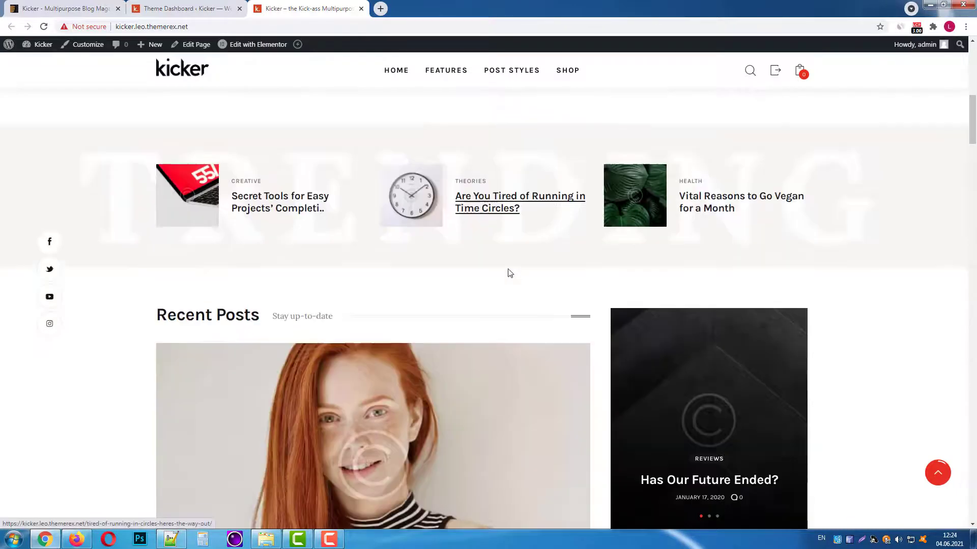
{"action": "scroll", "coordinate": [501, 275], "scroll_direction": "down", "scroll_amount": 3}
{"action": "scroll", "coordinate": [508, 274], "scroll_direction": "down", "scroll_amount": 5}
{"action": "scroll", "coordinate": [494, 276], "scroll_direction": "down", "scroll_amount": 2}
{"action": "scroll", "coordinate": [495, 276], "scroll_direction": "down", "scroll_amount": 2}
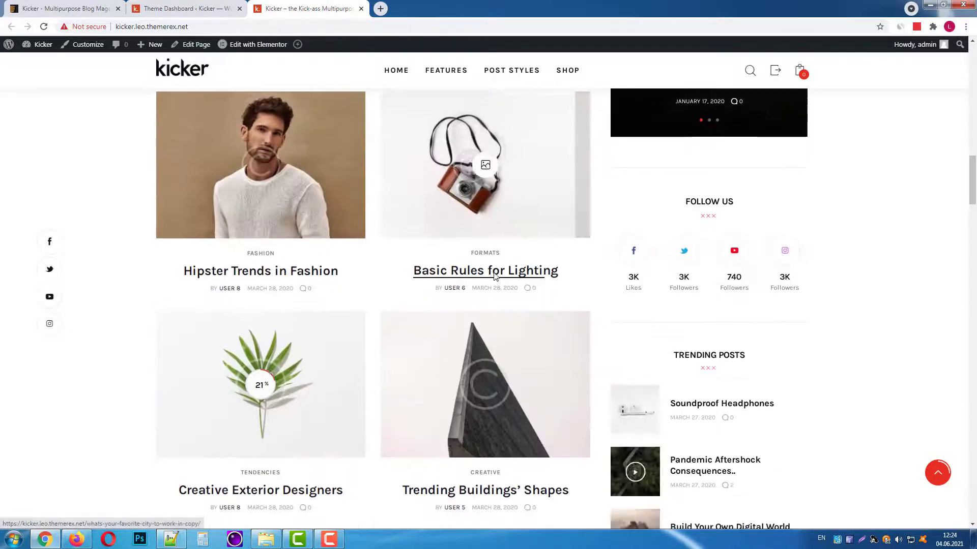
{"action": "scroll", "coordinate": [610, 290], "scroll_direction": "down", "scroll_amount": 5}
{"action": "scroll", "coordinate": [874, 290], "scroll_direction": "down", "scroll_amount": 3}
{"action": "scroll", "coordinate": [886, 281], "scroll_direction": "down", "scroll_amount": 3}
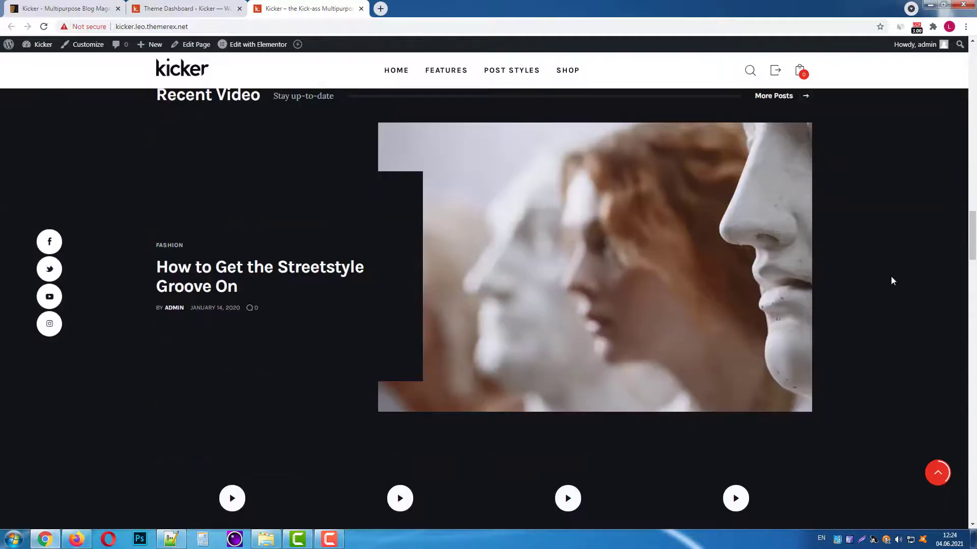
{"action": "scroll", "coordinate": [890, 276], "scroll_direction": "down", "scroll_amount": 3}
{"action": "scroll", "coordinate": [890, 276], "scroll_direction": "down", "scroll_amount": 2}
{"action": "scroll", "coordinate": [890, 275], "scroll_direction": "down", "scroll_amount": 3}
{"action": "scroll", "coordinate": [891, 275], "scroll_direction": "down", "scroll_amount": 3}
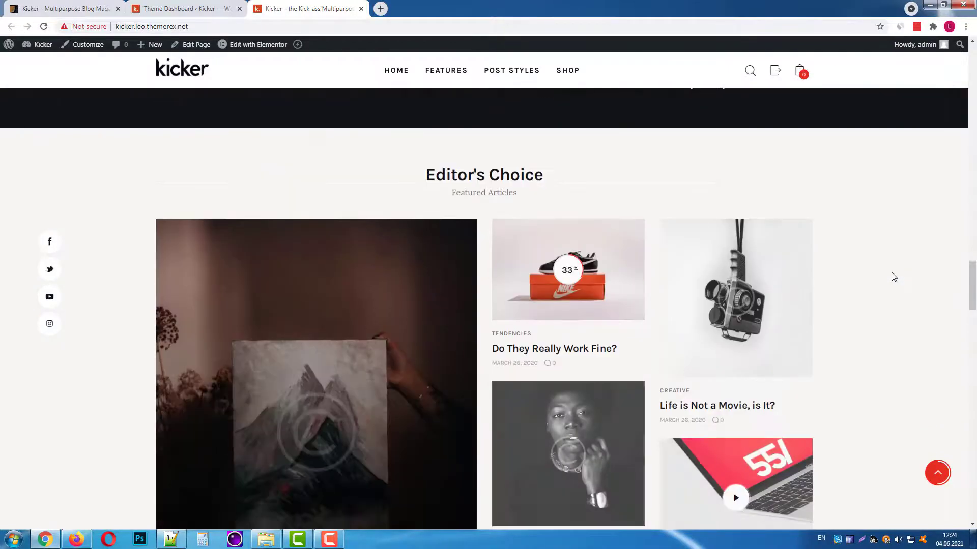